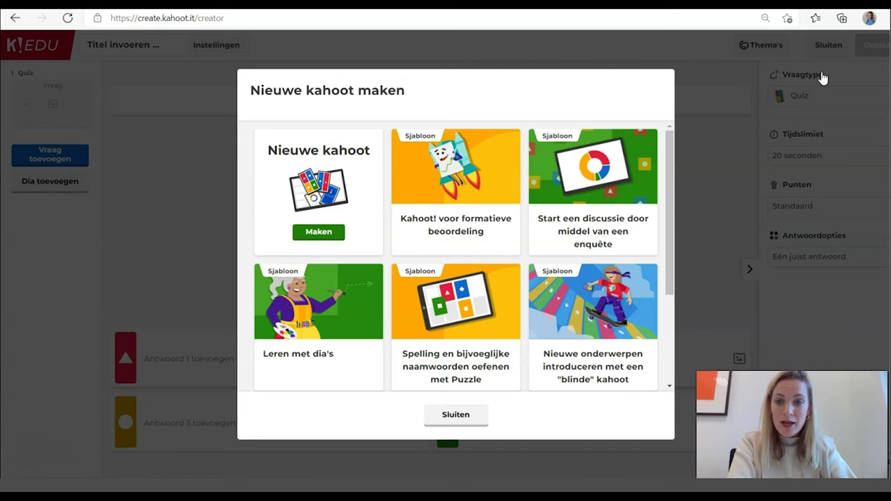
Create a new blank kahoot and import the slides from the PowerPoint file "07. Stijlleer Less is More"
click(335, 237)
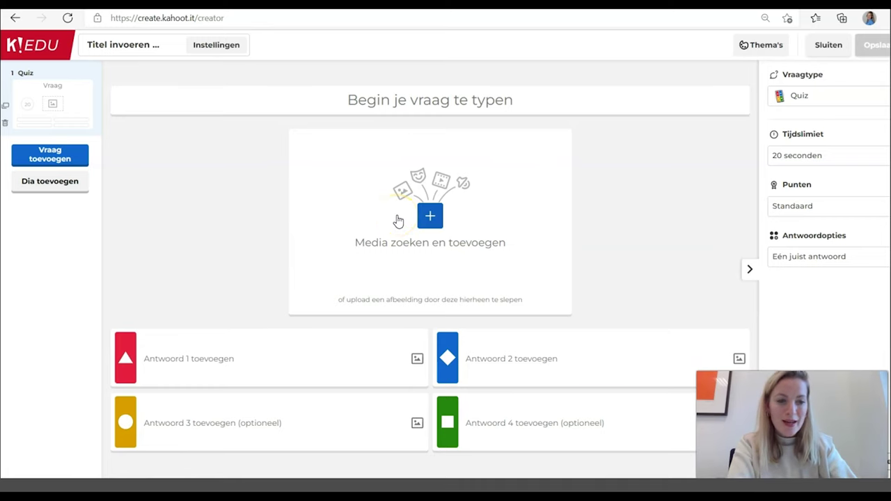
click(56, 186)
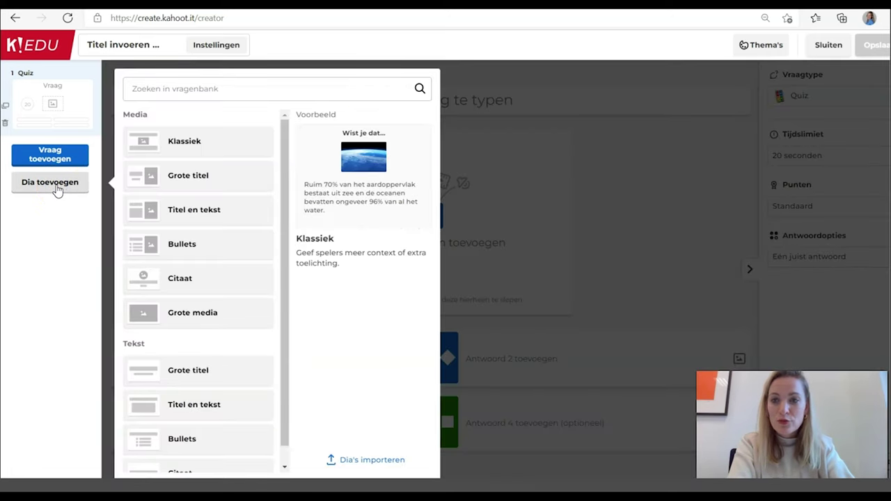
click(358, 467)
click(472, 294)
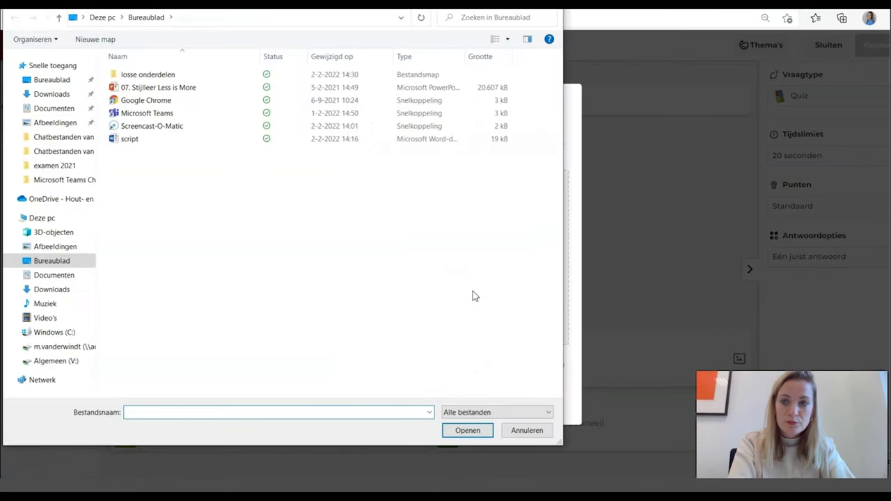
click(139, 89)
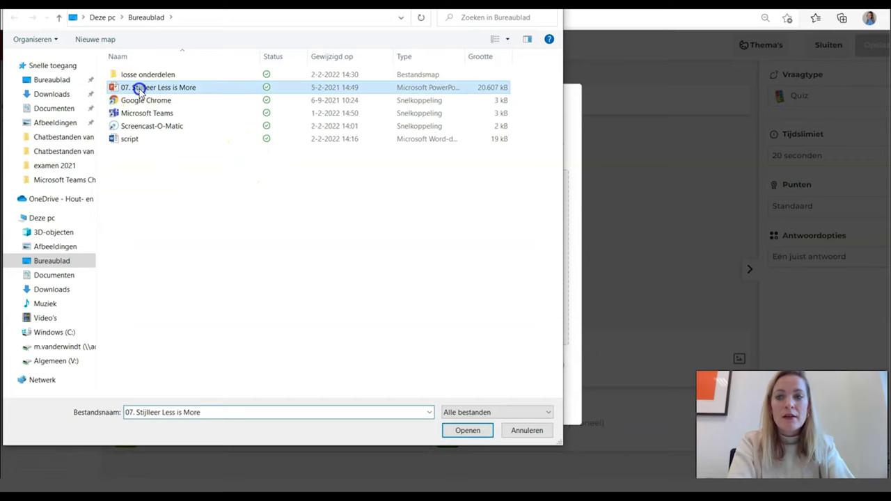
double_click(139, 89)
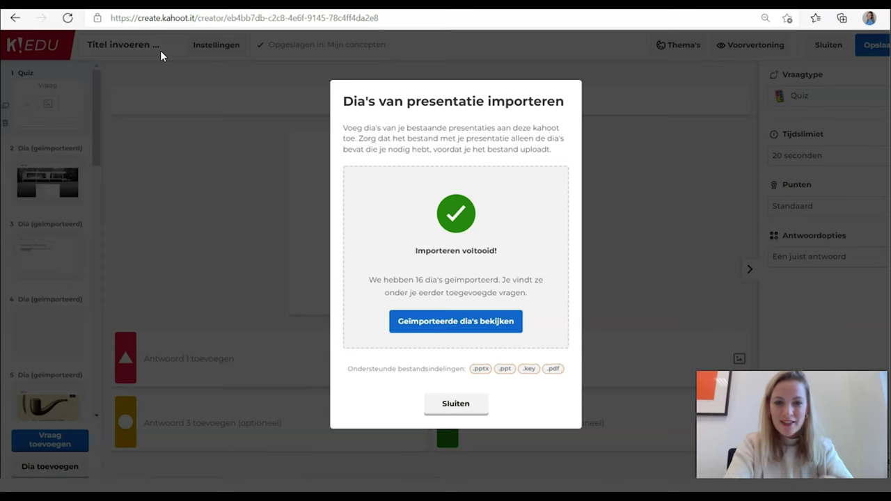
click(405, 321)
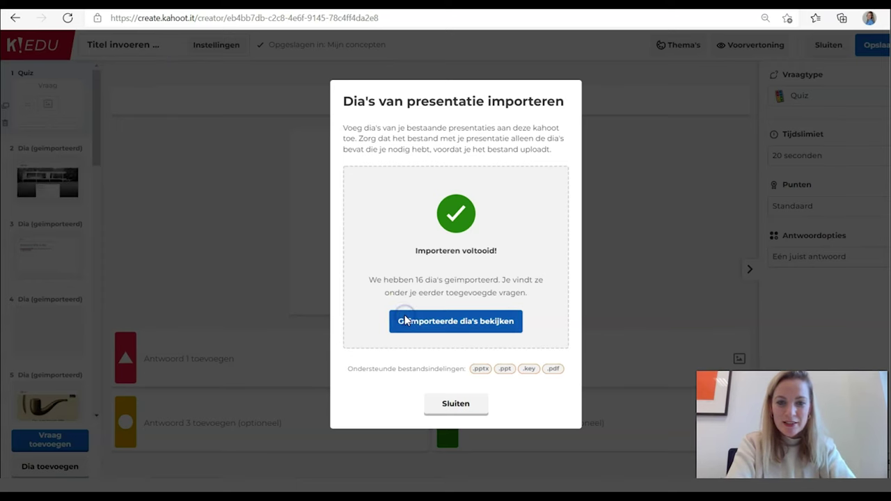
Move the imported "Less is more" title slide ahead of the empty quiz question
drag(94, 119, 93, 89)
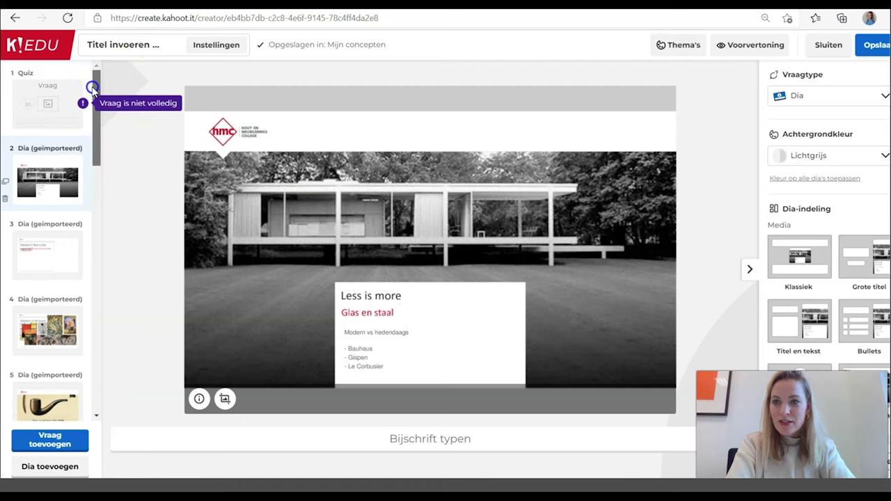
scroll(83, 75, down, 8)
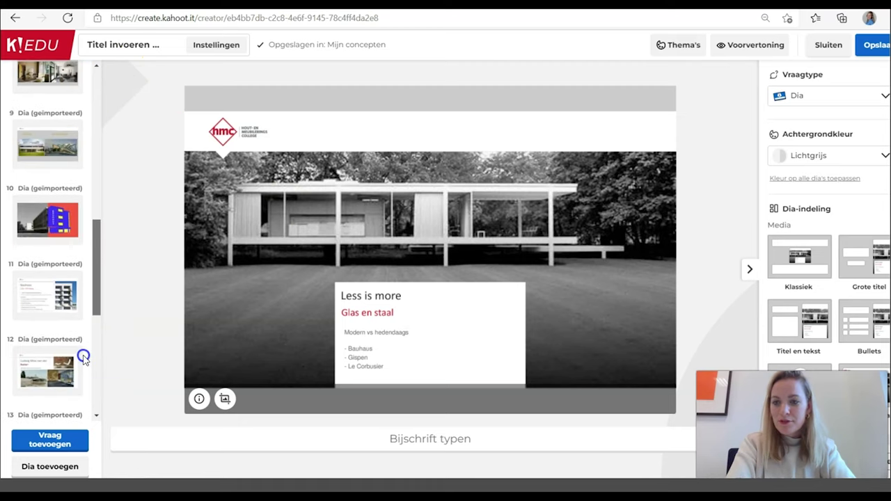
scroll(82, 390, down, 5)
drag(96, 410, 101, 92)
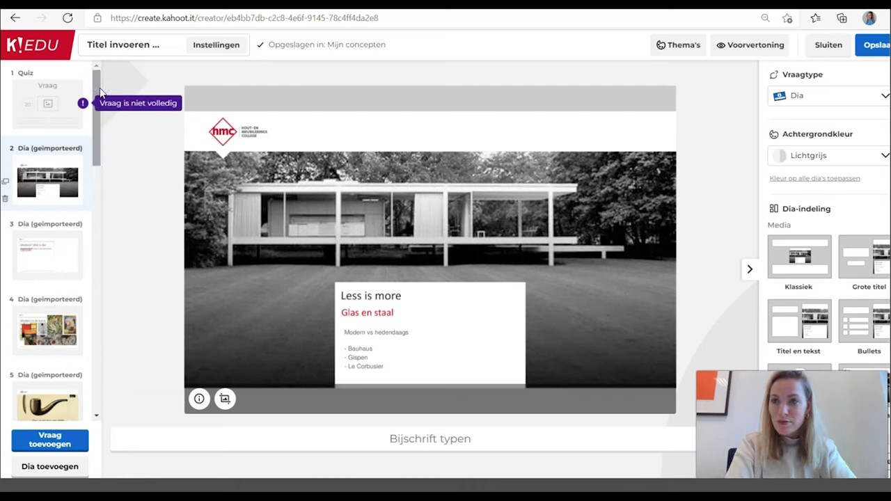
click(58, 108)
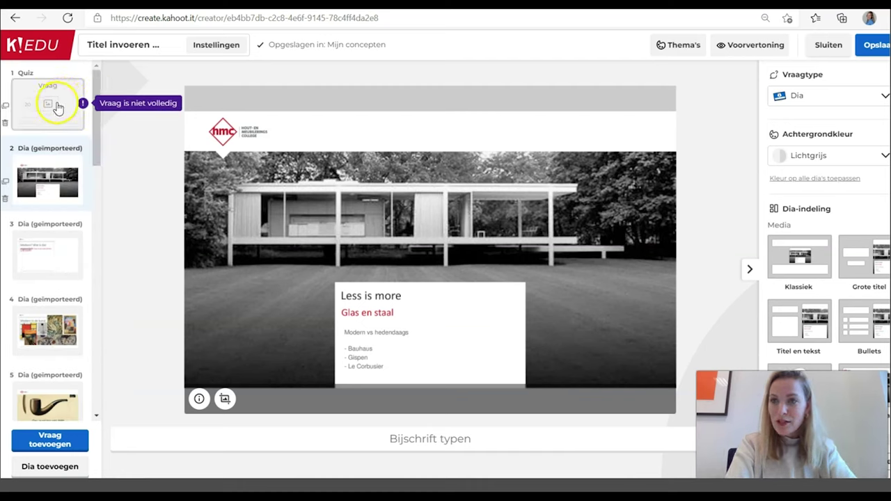
click(6, 124)
click(481, 306)
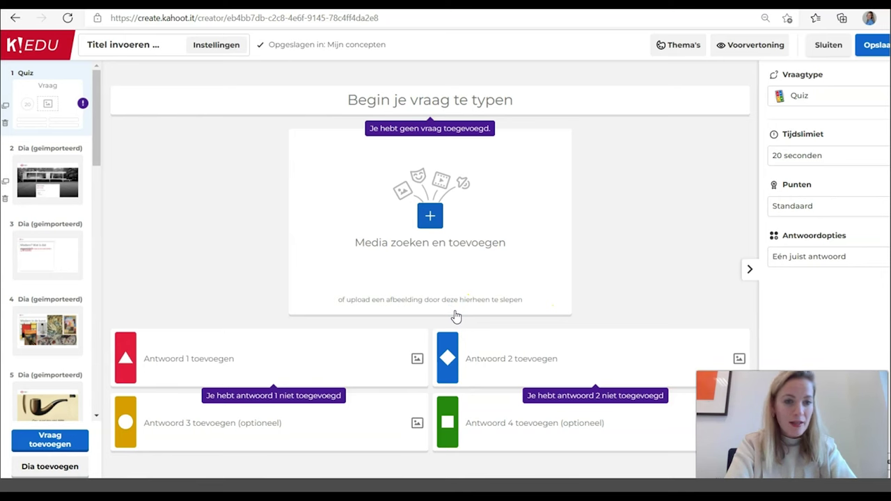
click(58, 181)
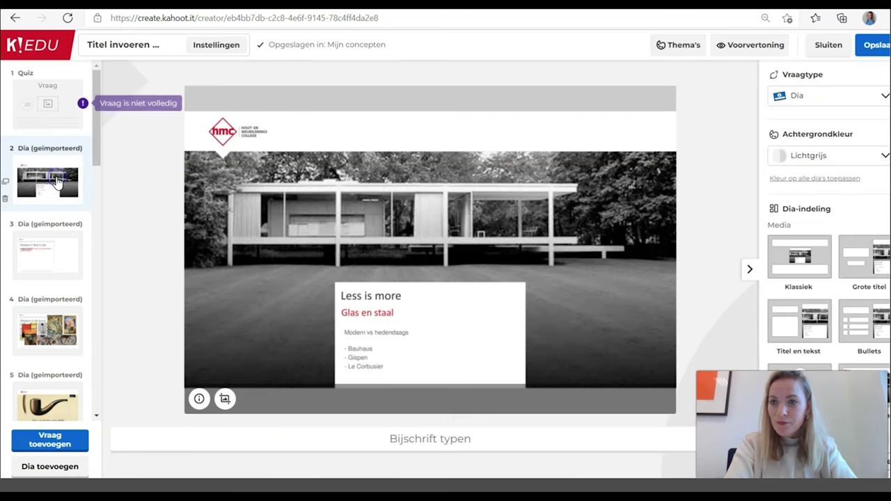
drag(48, 158, 41, 98)
Enter "Wat is modern?" as the question text of the empty quiz question
click(57, 163)
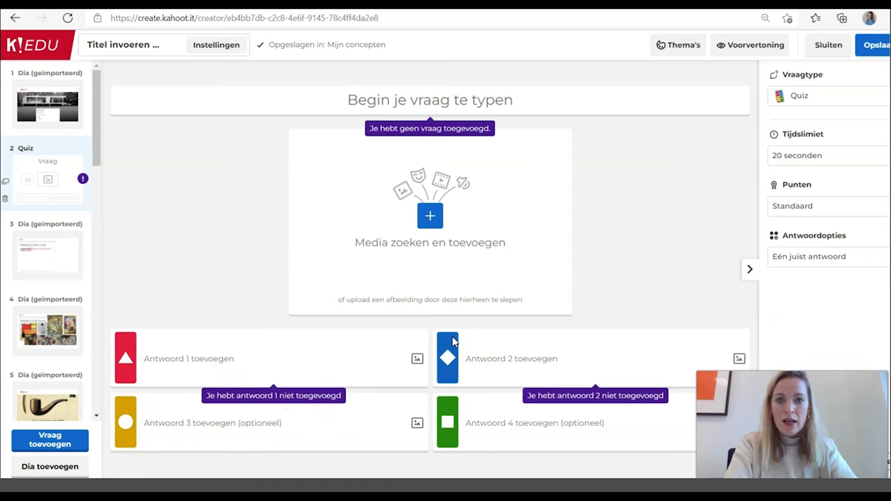
click(497, 103)
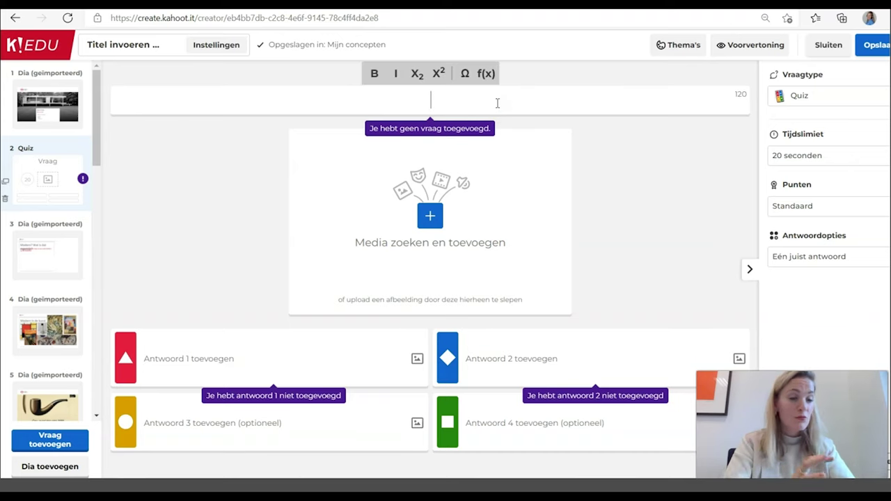
text(Wat )
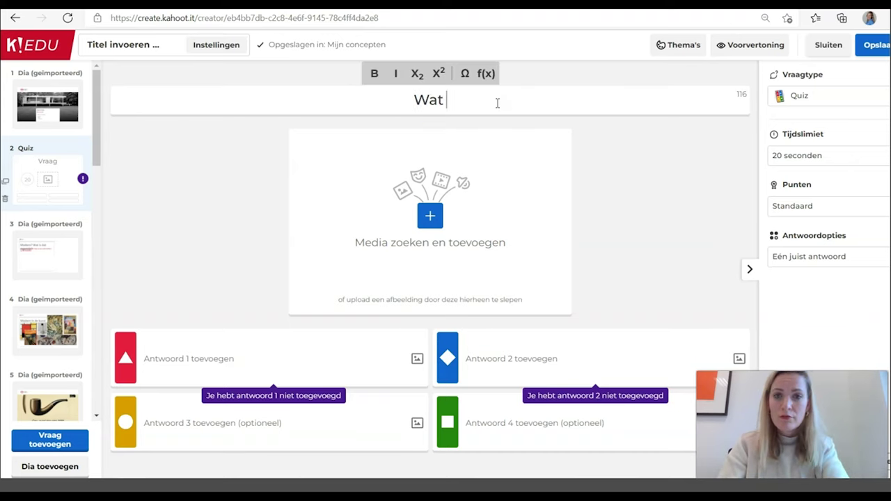
text(is mordern)
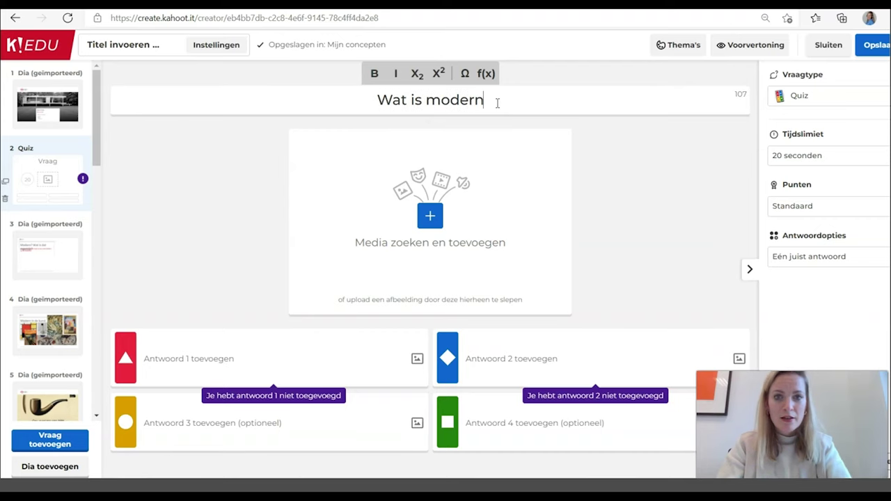
text(?)
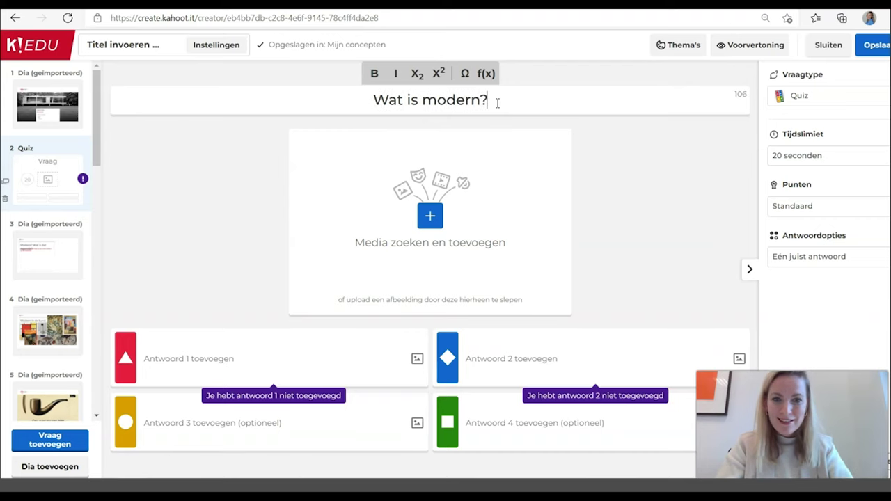
Search the image library for "modern" and add the picture of blue and orange neon frames to the question
click(431, 210)
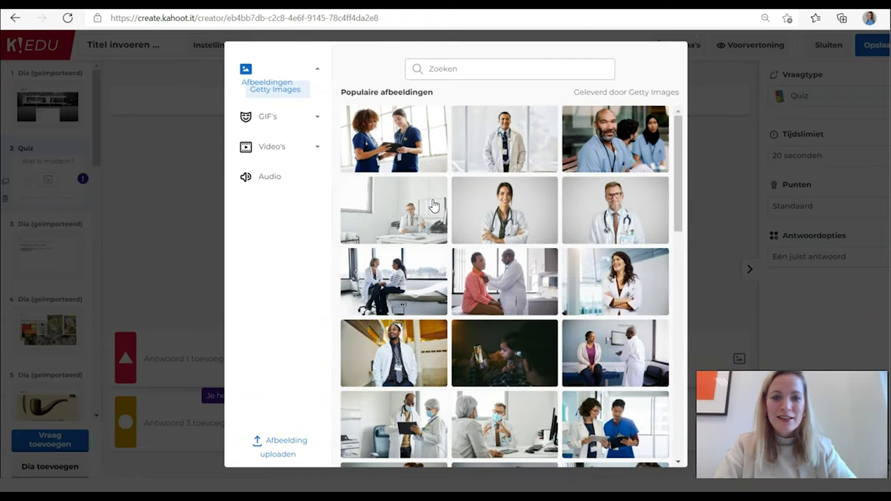
click(461, 66)
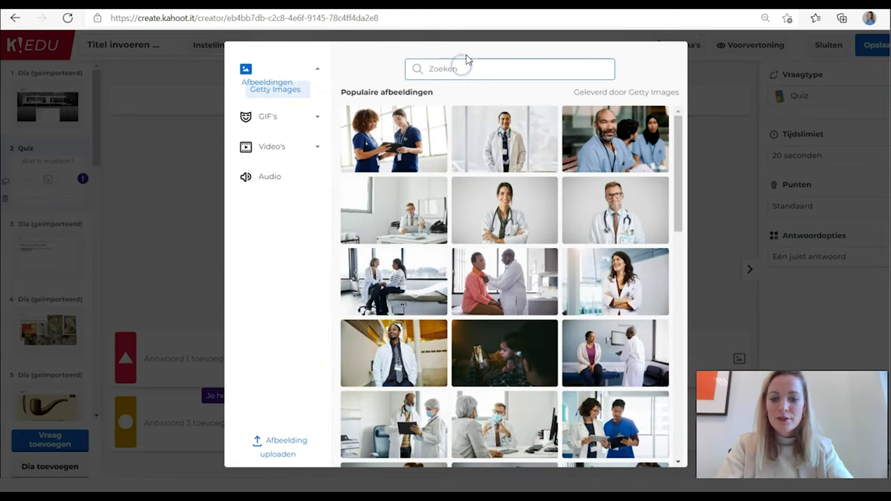
text(modern)
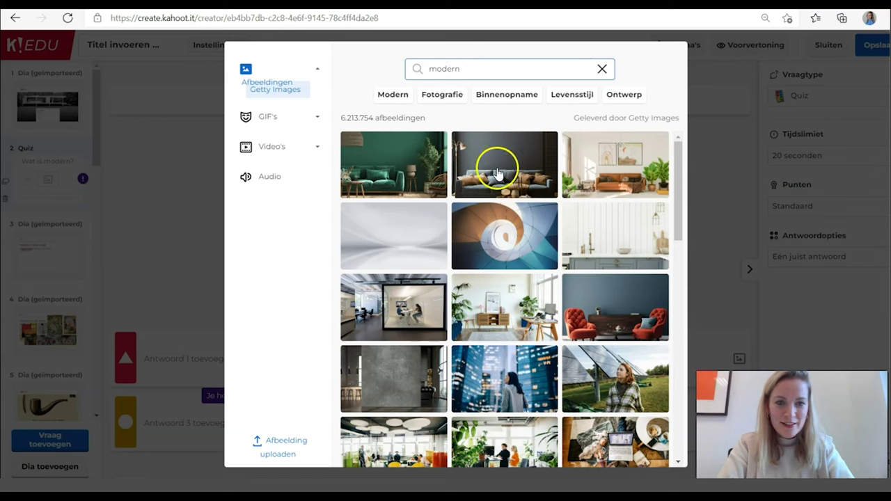
scroll(480, 293, down, 5)
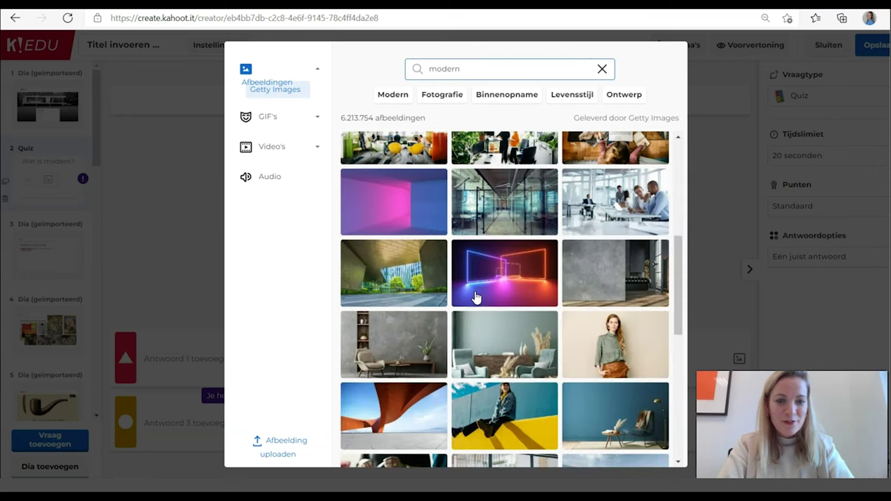
scroll(475, 298, up, 3)
click(495, 422)
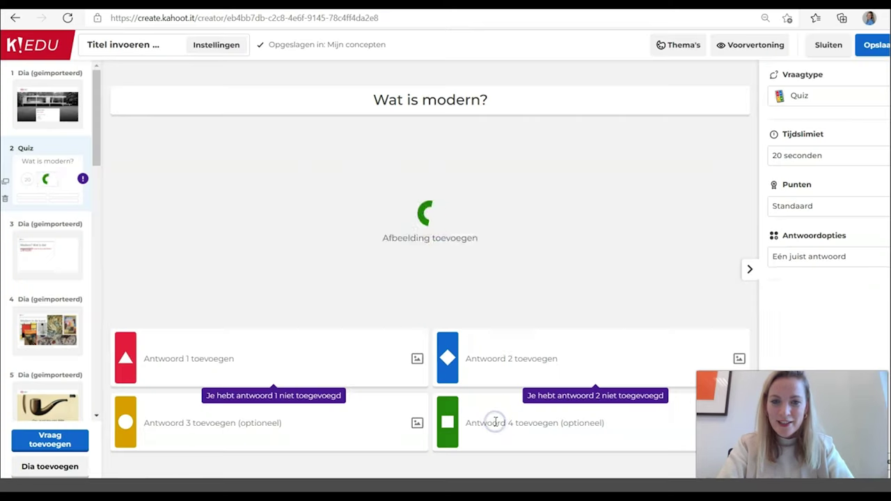
Fill in the four answers "Iets wat heel nieuw is", "Strak wit geen details", "Hedendaagse snufjes" and "geen tierelantijntjes"
click(178, 339)
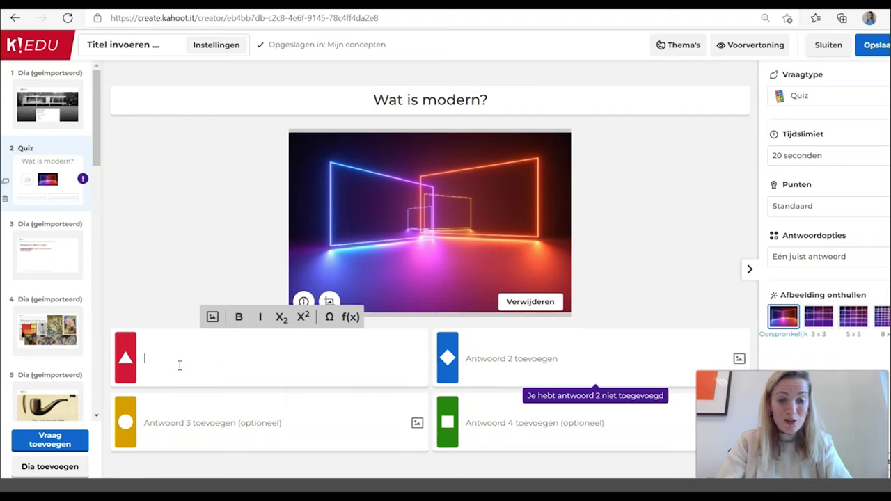
text(Iets w)
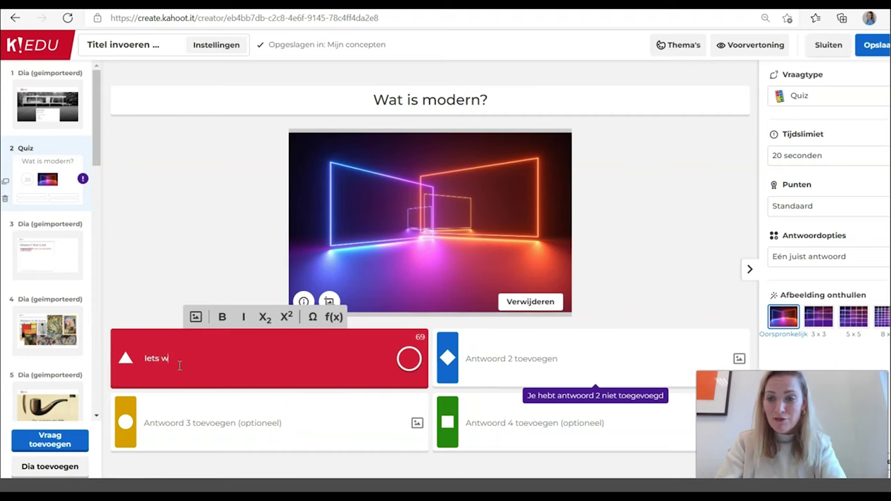
text(at heel nieuw is)
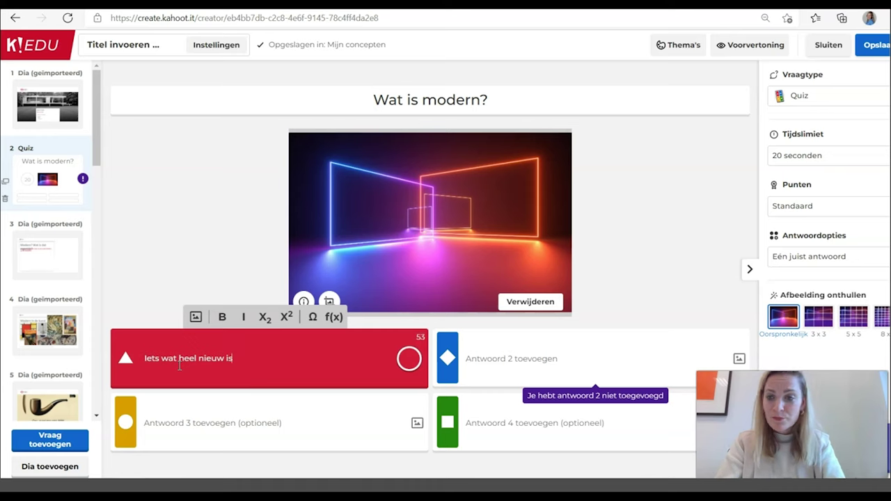
click(187, 432)
text(Hedendaagse snufjes)
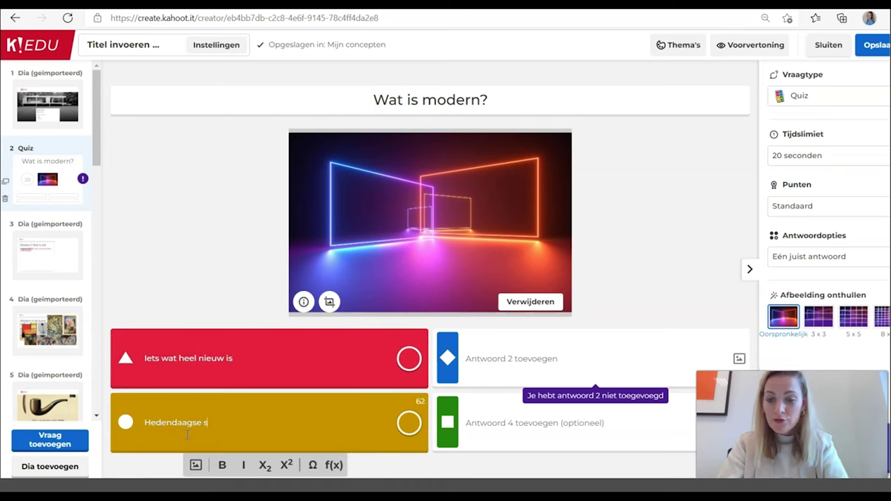
click(535, 359)
text(Strak wit geen details)
click(501, 423)
text(geen tierelantijntjes)
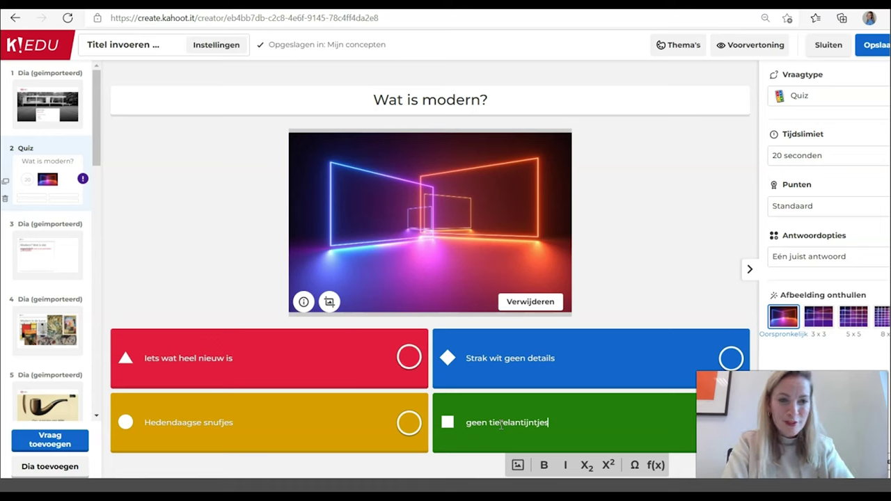
Set the question's points to "Geen punten" and its answer options to "Meervoudige selectie"
click(821, 154)
click(783, 155)
click(799, 208)
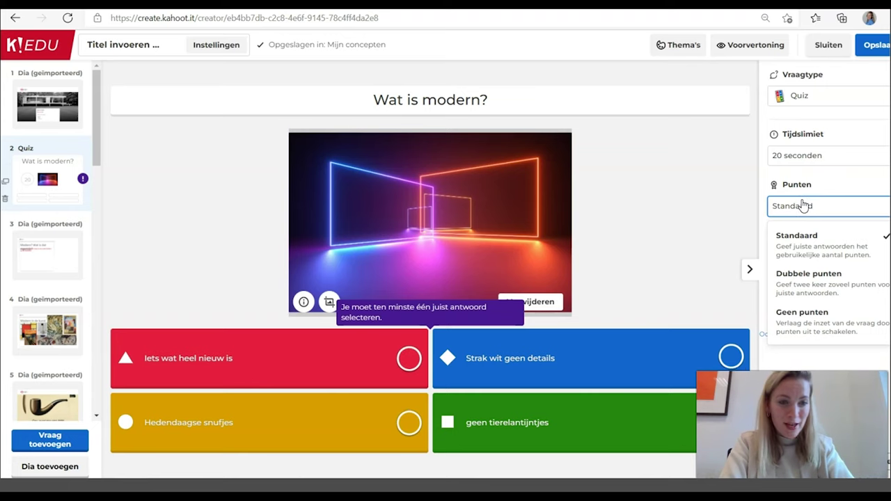
click(800, 315)
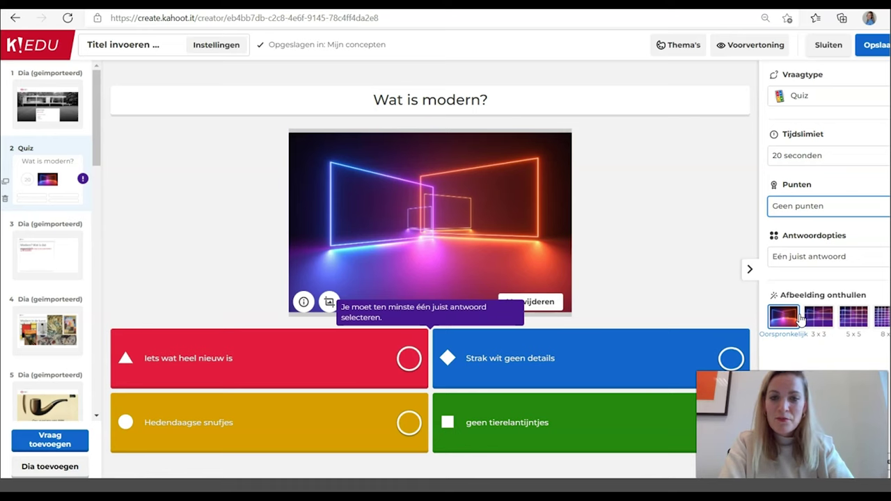
click(826, 259)
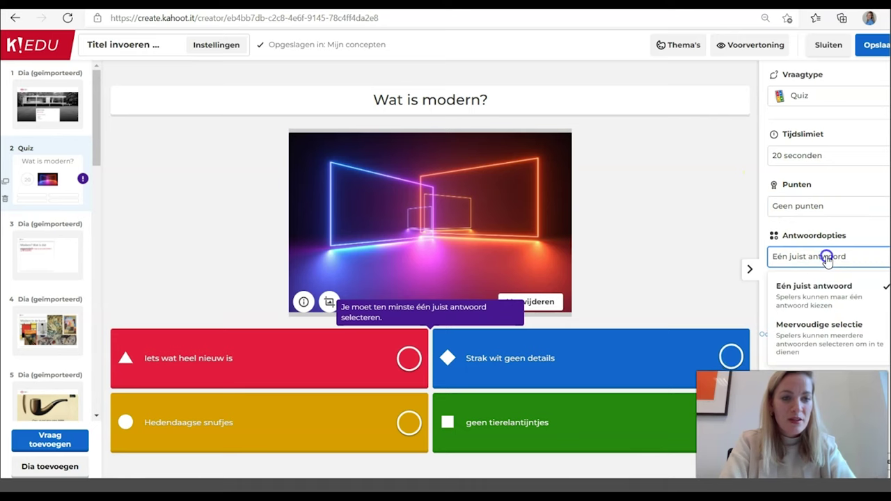
click(816, 342)
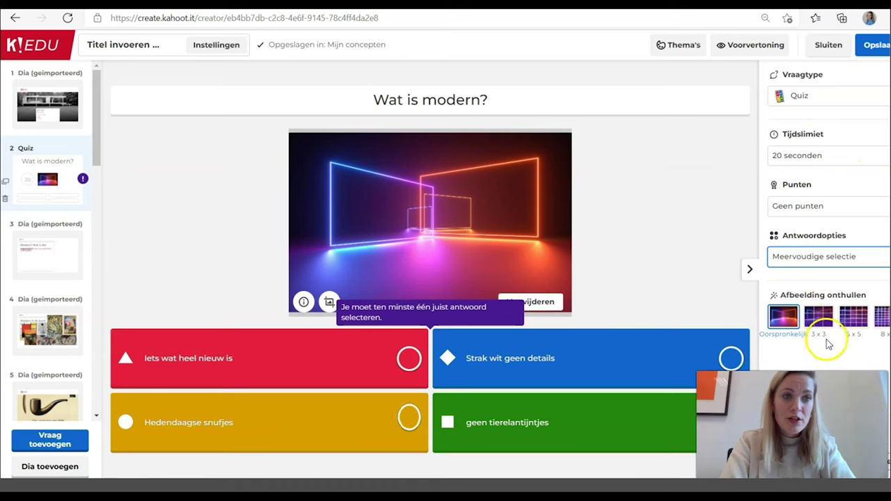
click(653, 258)
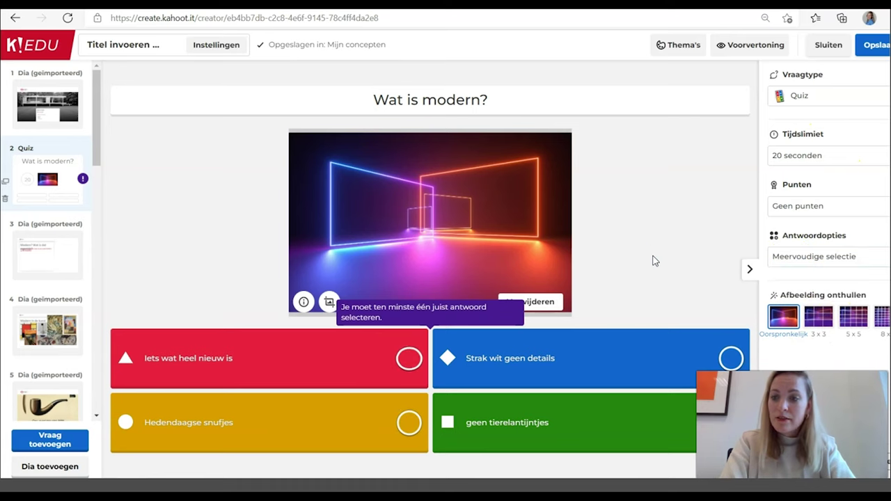
Open the imported slide with the Bauhaus building and look through the remaining slides to the end
scroll(40, 341, down, 6)
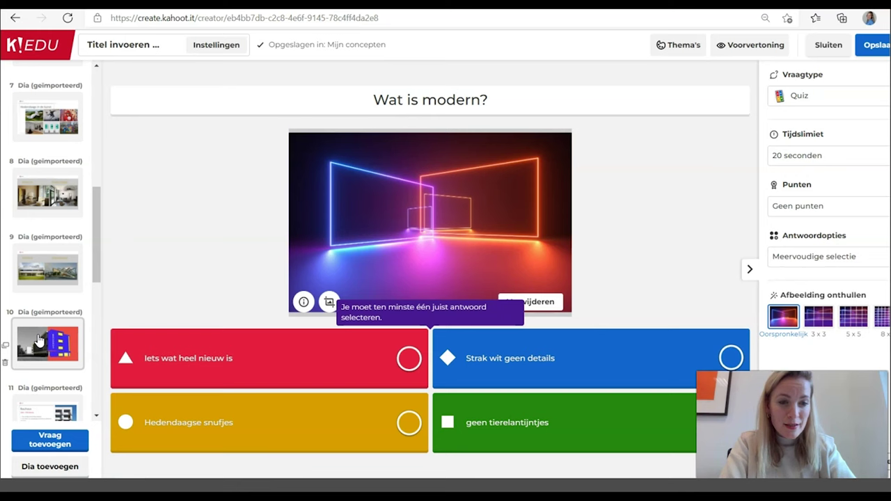
click(40, 340)
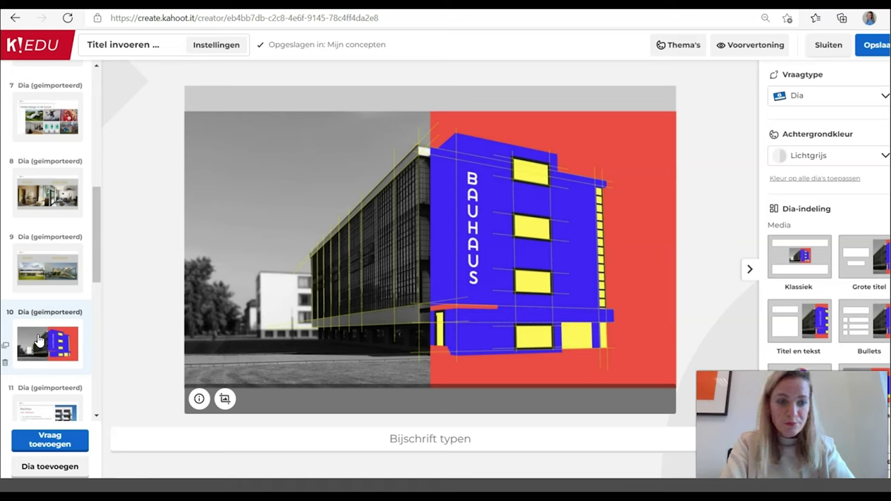
scroll(28, 392, down, 6)
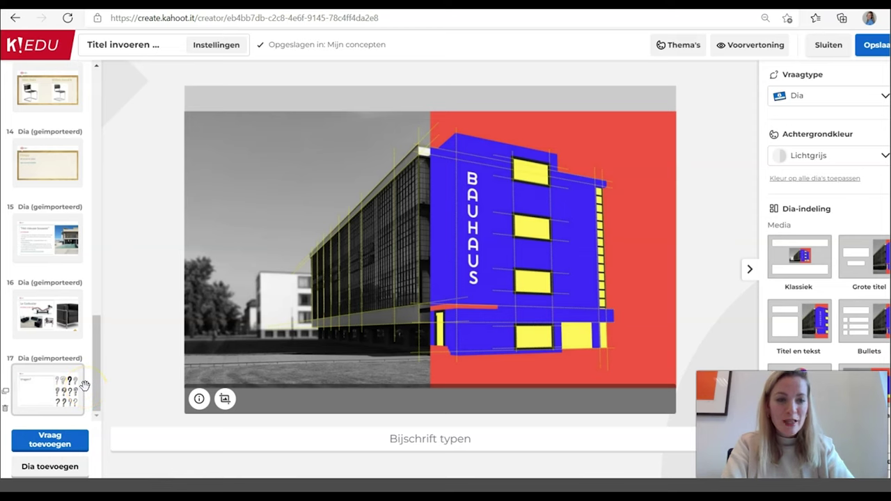
Add a Puzzel question after the Bauhaus building slide and title it "Zet de stijlperiodes in goede volgorde van tijd"
click(56, 444)
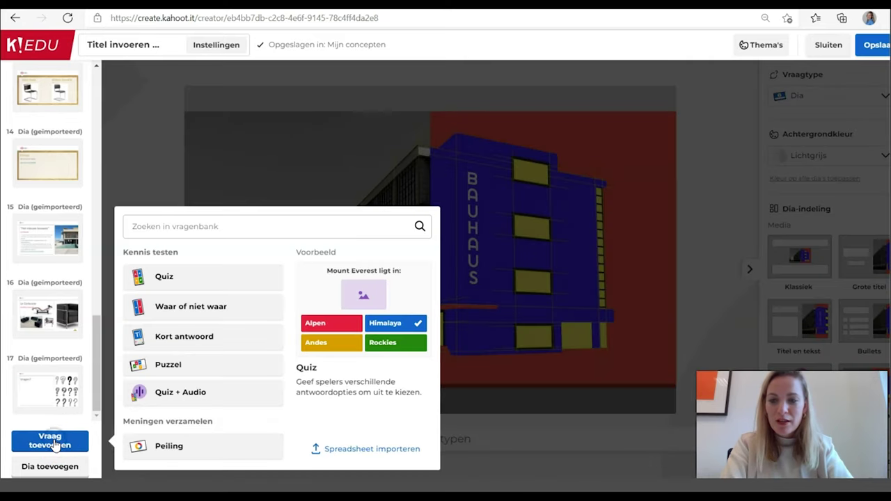
click(175, 362)
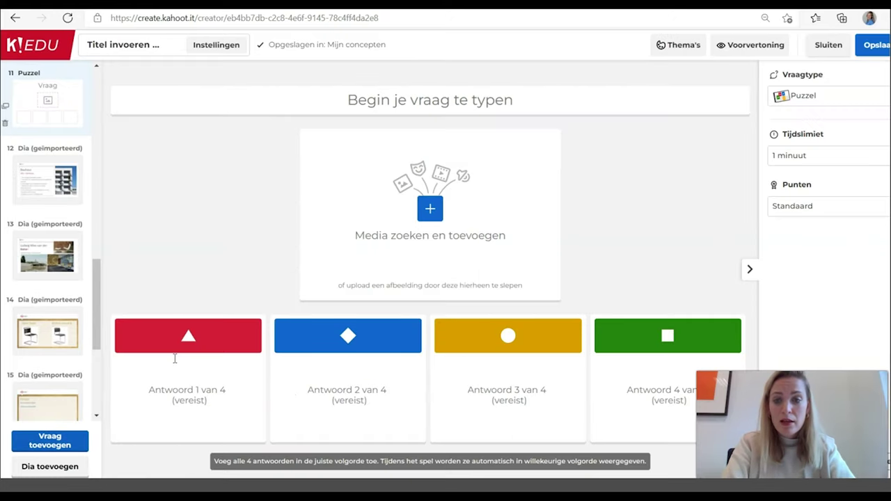
click(408, 94)
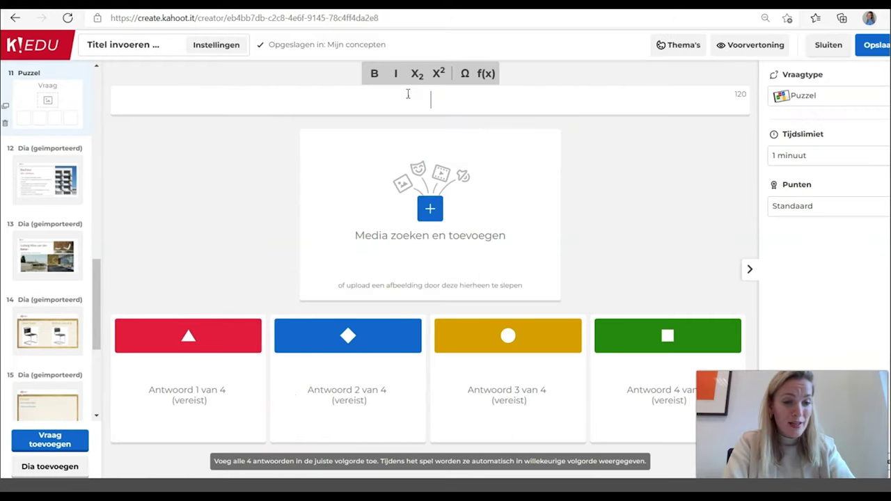
text(Zet de )
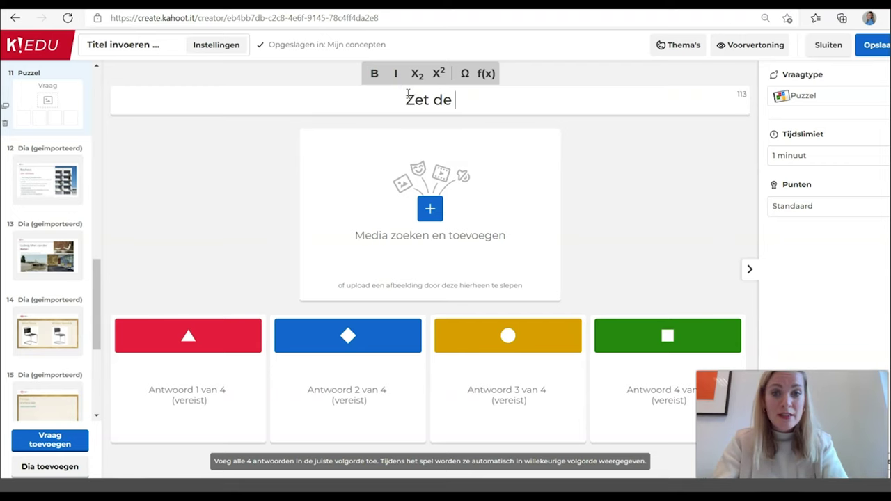
text(stijlperio)
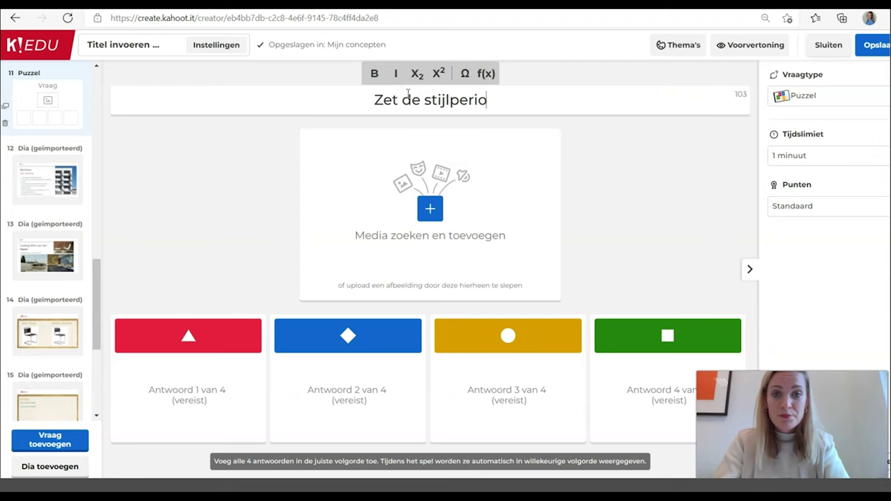
text(des in goed)
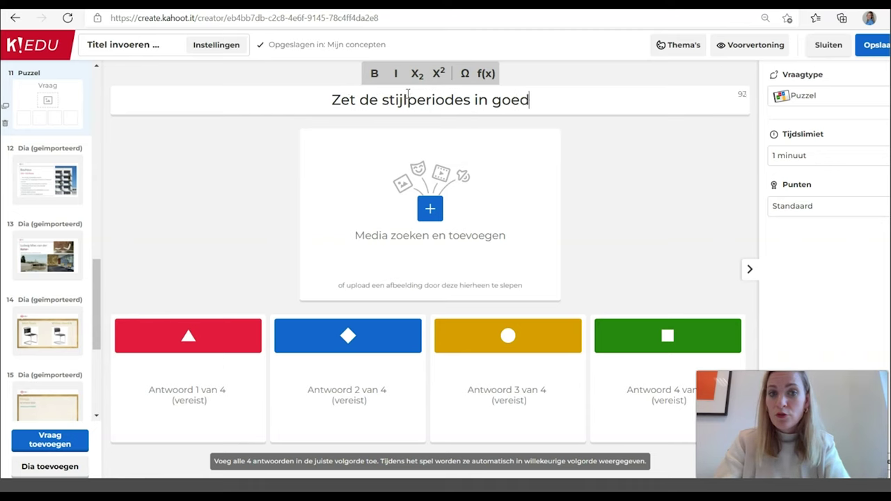
text(e volgorn)
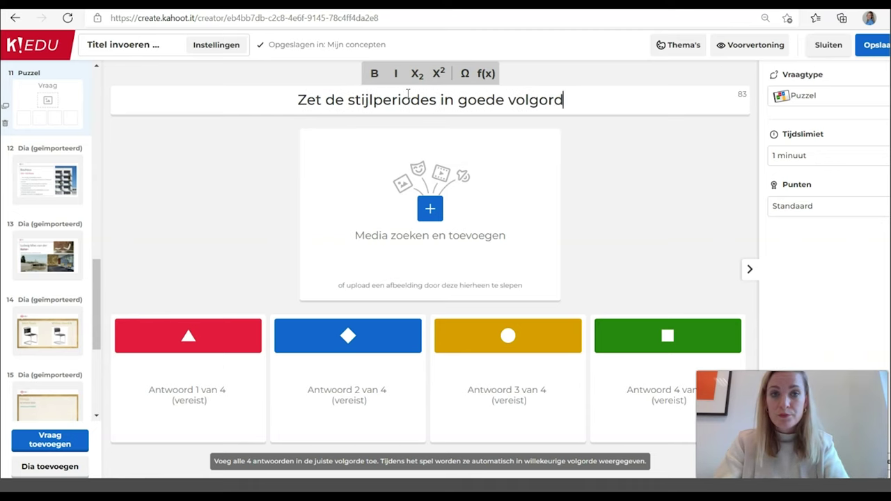
text(e)
click(160, 408)
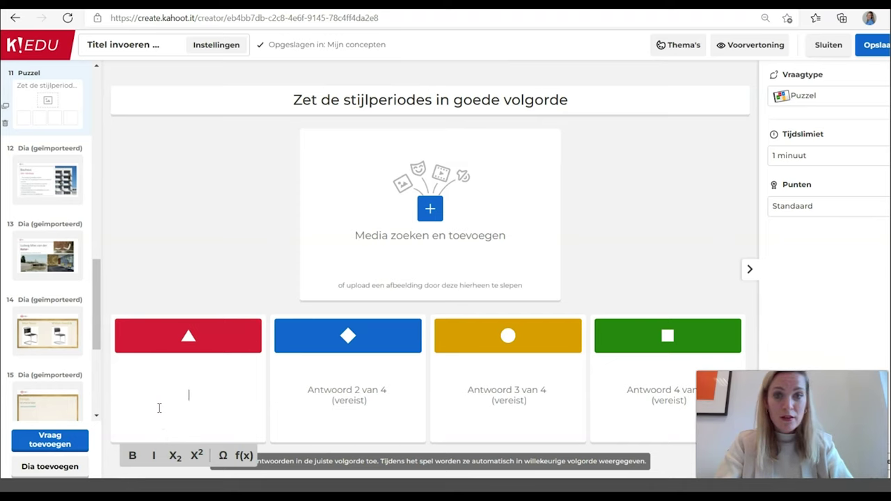
click(569, 97)
text(van tijd)
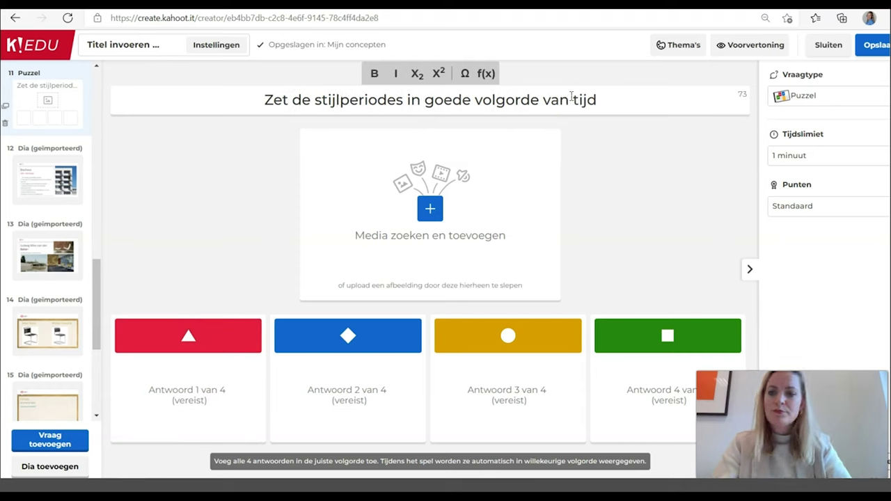
Enter the puzzle answers "Bauhaus", "Scandinavische stijlen", "Pop art" and "Memphis stijl" in that order and add the suggested black-and-white spiral picture
click(194, 418)
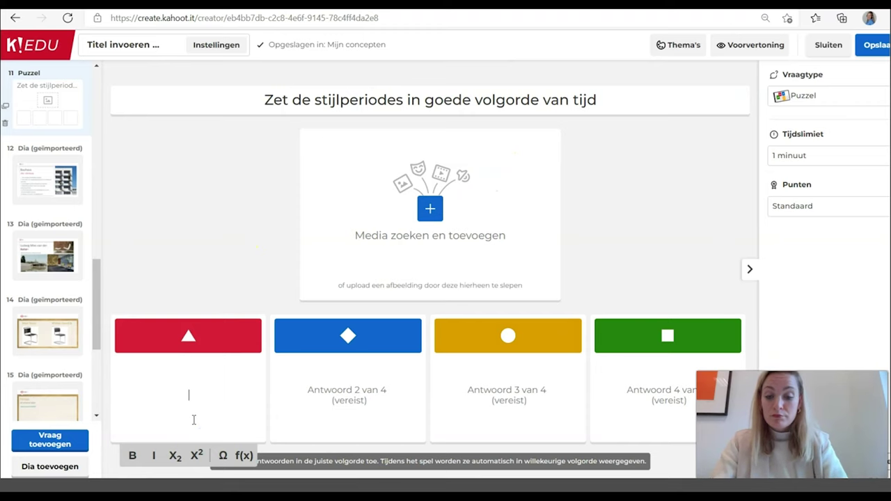
text(Bauhaus)
click(319, 399)
text(Scandinavische stijlen)
click(493, 406)
text(Pop art)
click(677, 388)
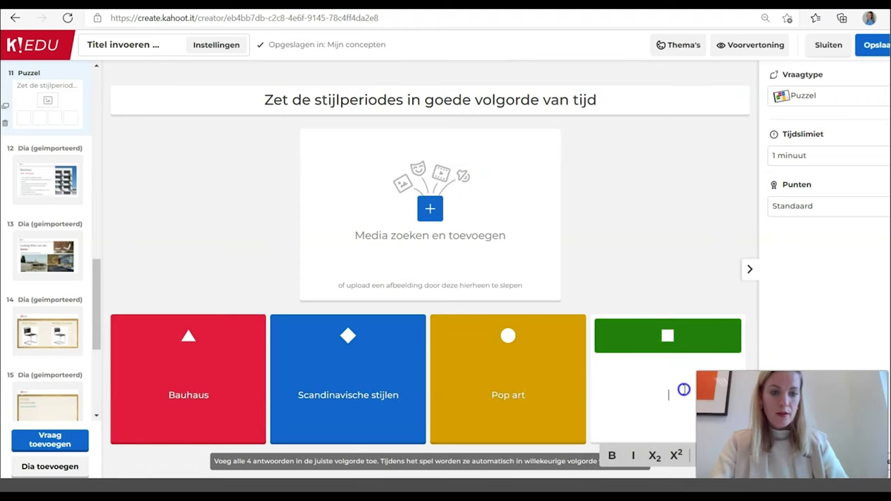
text(Memphis stijl)
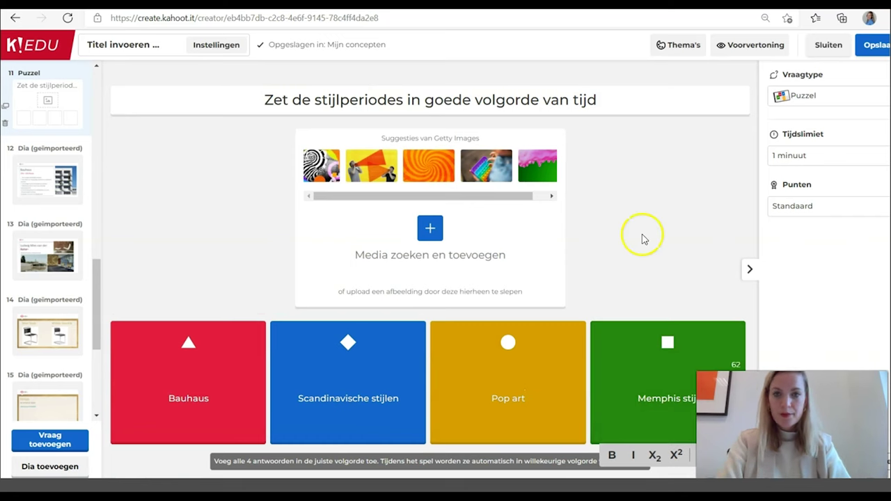
click(310, 170)
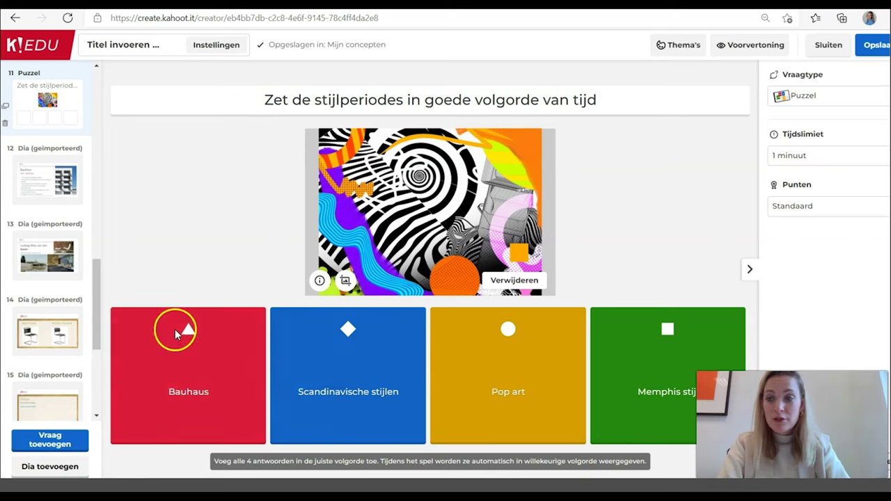
Review the time limit and points options of the puzzle question
drag(98, 308, 105, 288)
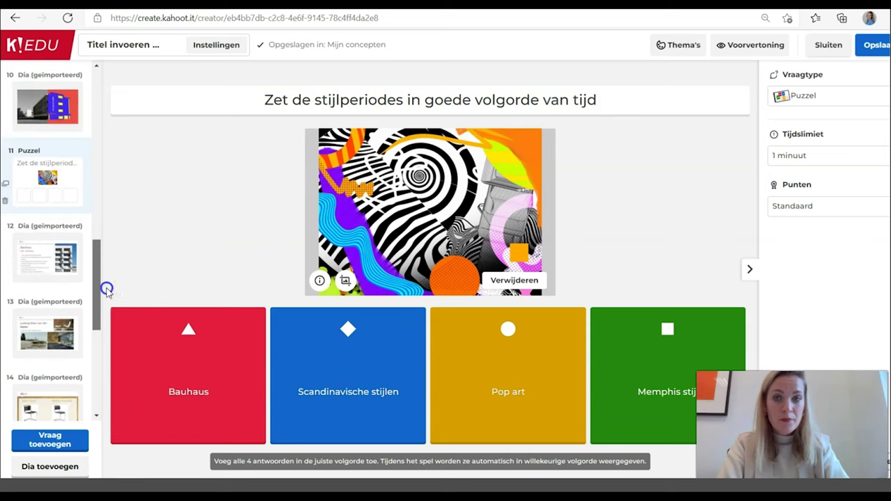
click(812, 158)
click(813, 159)
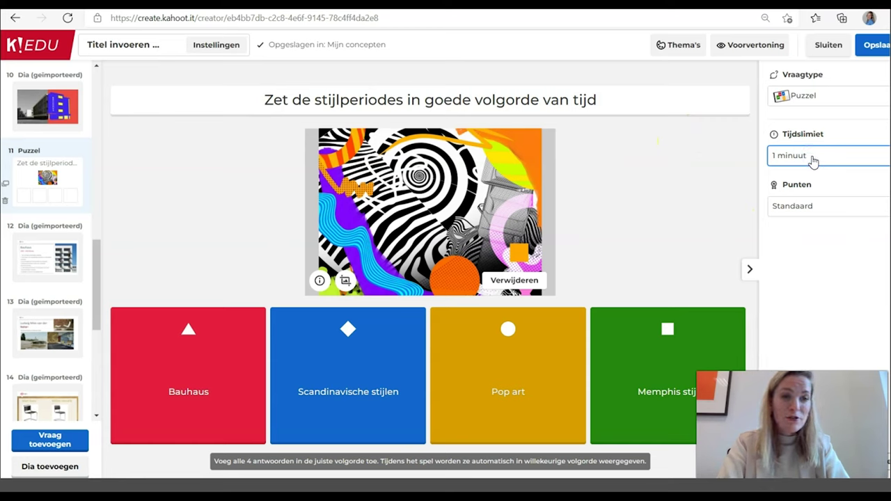
click(810, 207)
click(810, 207)
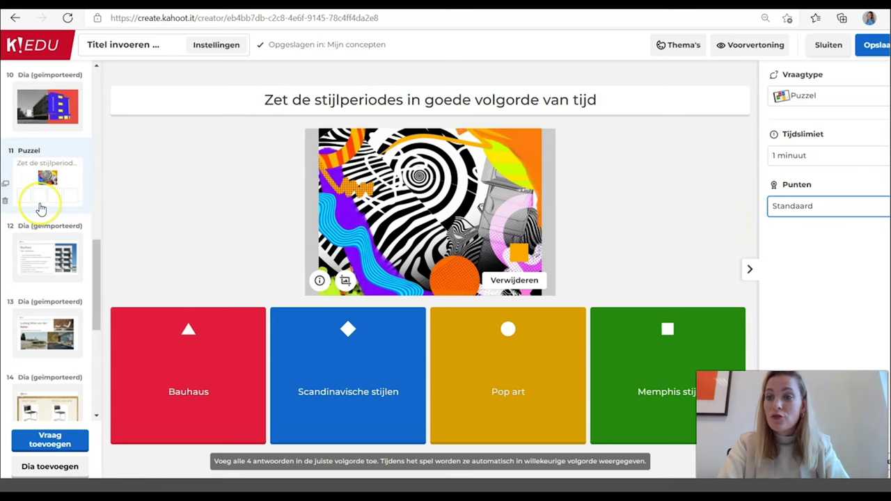
drag(73, 329, 298, 255)
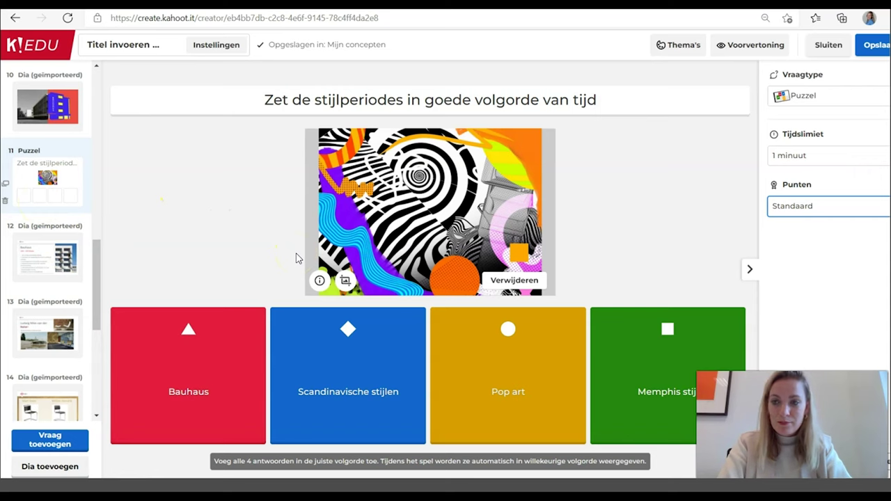
Add a Kort antwoord question after the "1919 – 1932 Dessau" slide, asking "Wat was Bauhaus?" with the answer "Een opleiding"
click(61, 258)
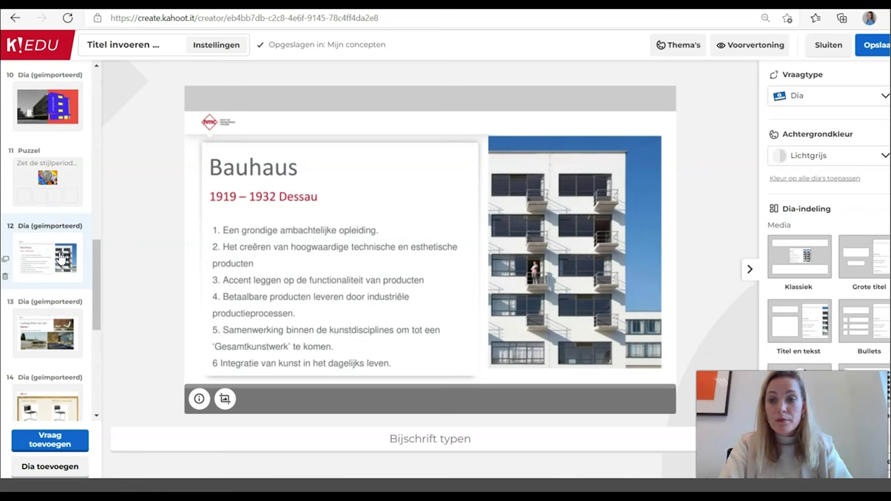
click(68, 441)
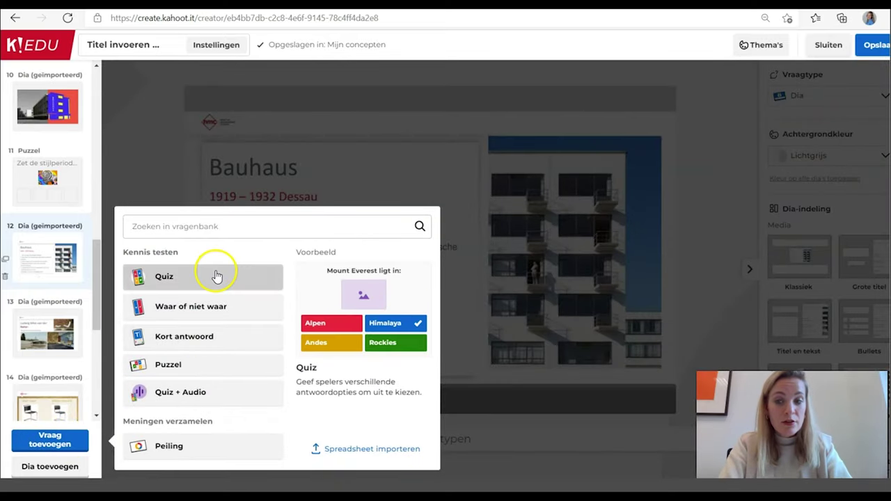
click(201, 341)
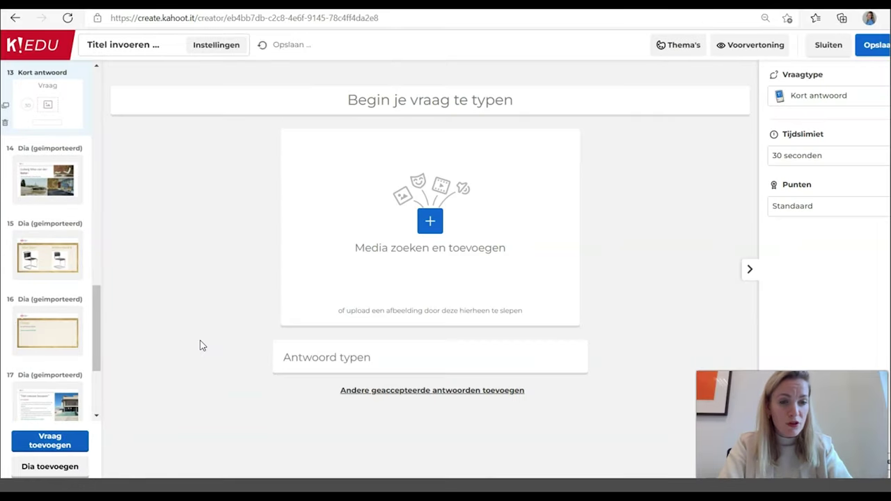
click(380, 97)
text(Wat was Bauhaus?)
click(416, 362)
text(Een opleiding)
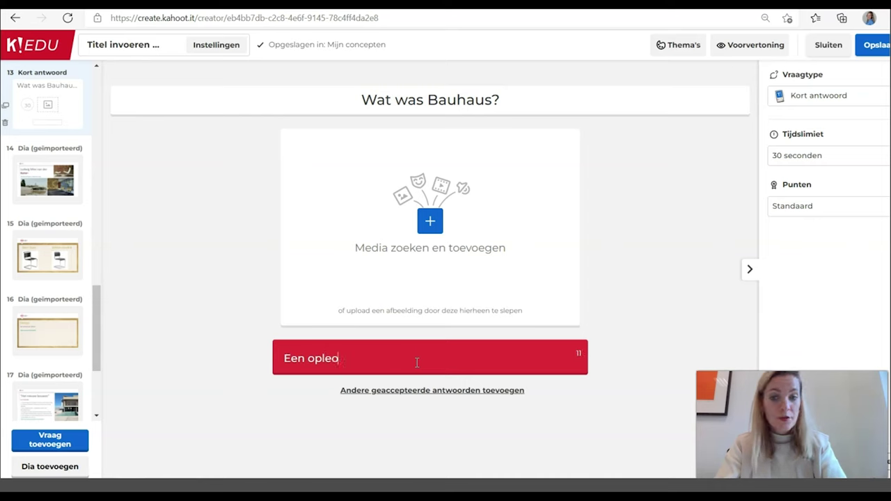
Add "school" and "kunstacademie" as other accepted answers to the short-answer question
click(420, 389)
click(246, 427)
text(school)
click(360, 427)
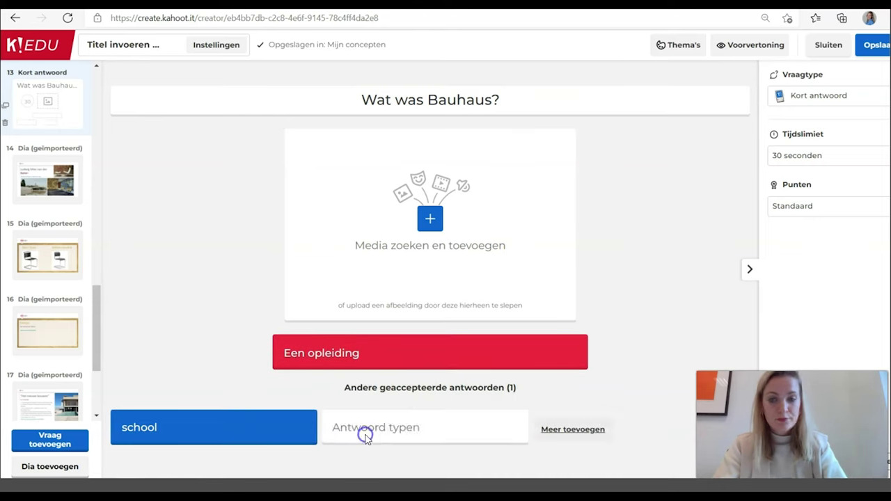
text(kunstacademie)
Search the image library for "bauhaus" and add a picture from it to the question
click(430, 218)
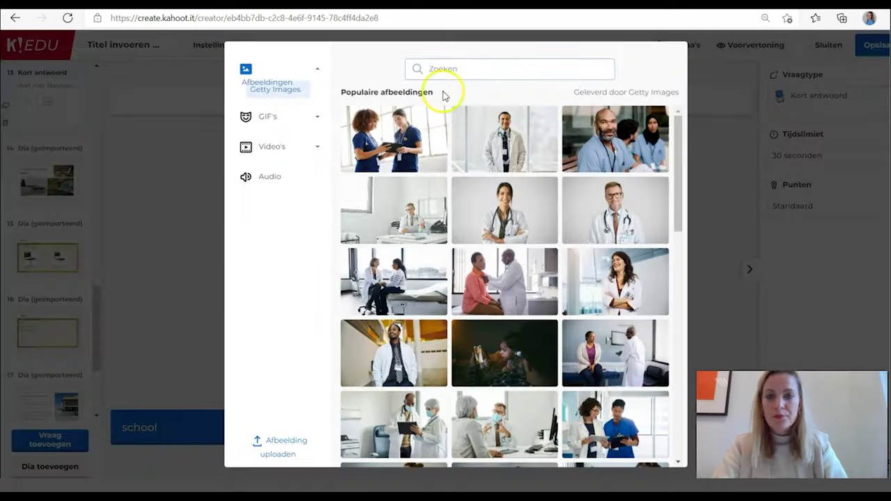
click(458, 69)
text(bauhaus)
click(421, 239)
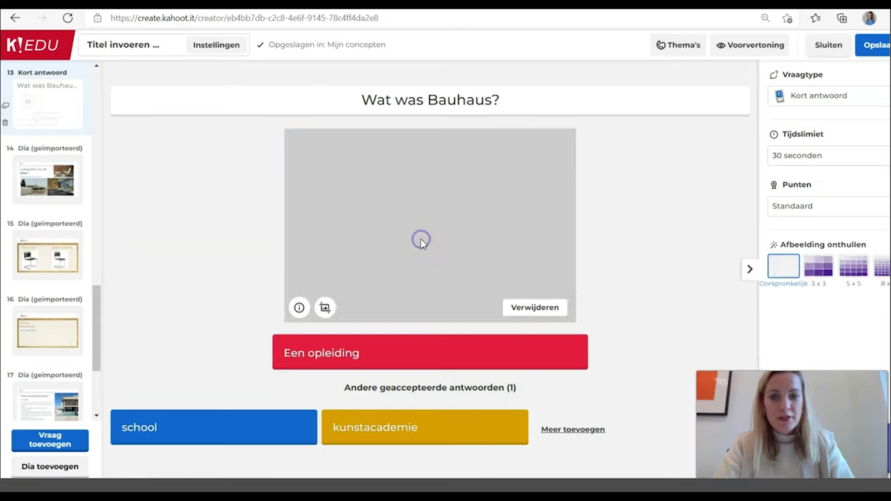
Open the kahoot's overview settings and enter the title "Less is more"
drag(98, 328, 110, 244)
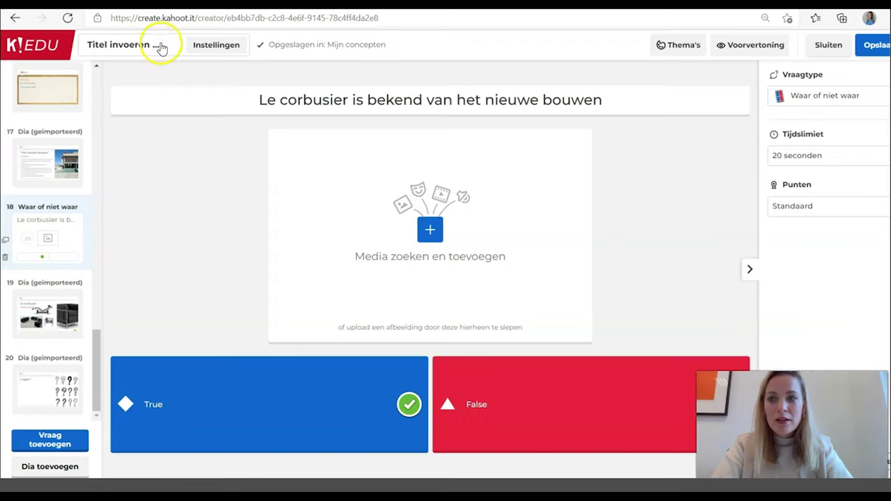
click(159, 44)
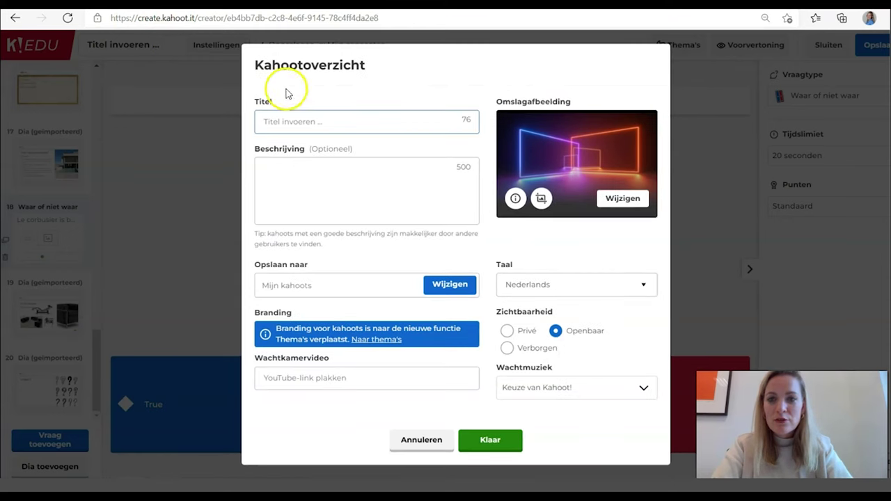
click(294, 122)
text(Less is more)
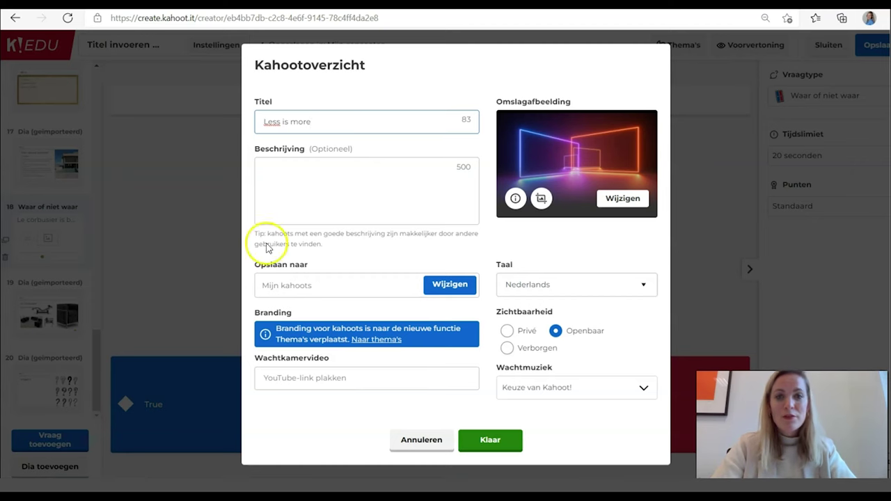
Copy the link of the YouTube video "PAVILLON I LE CORBUSIER I A WALK THROUGH IN 4K" and paste it as the kahoot's Wachtkamervideo
click(230, 4)
click(255, 21)
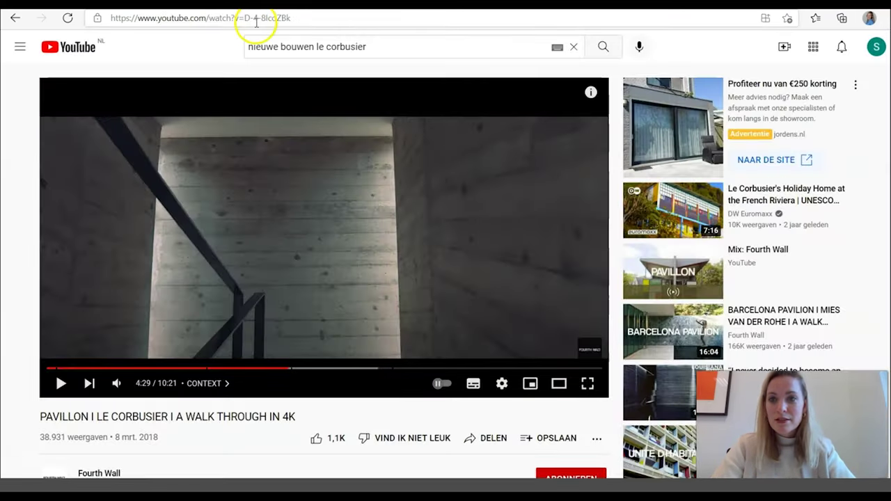
key(ctrl+c)
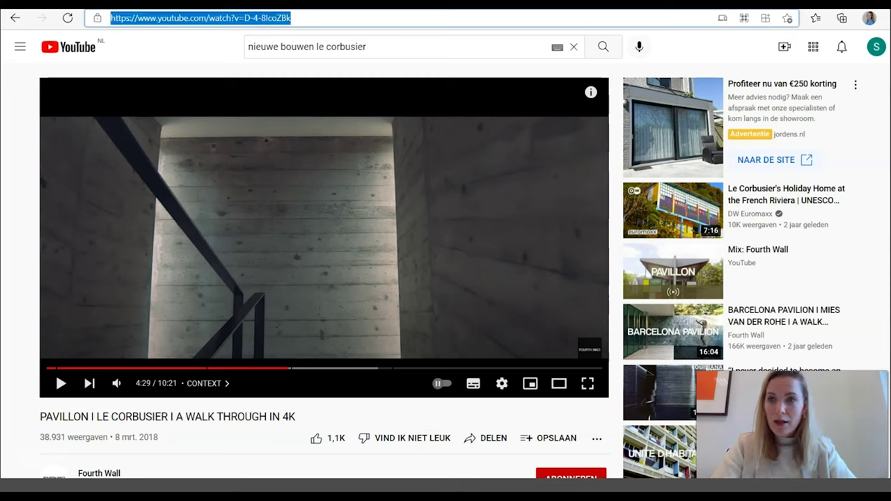
click(208, 4)
click(287, 376)
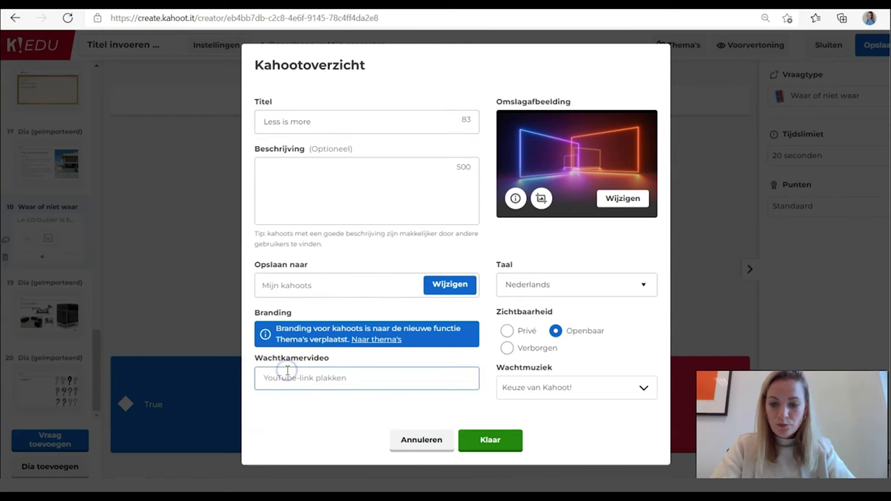
key(ctrl+v)
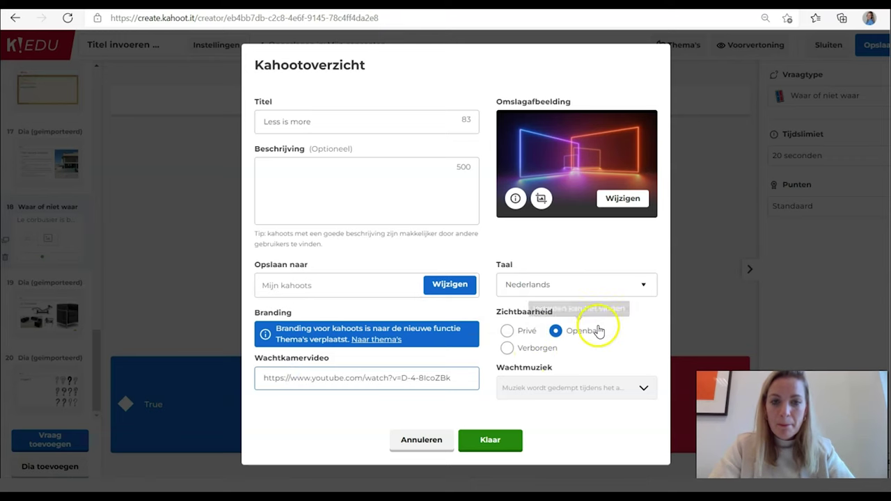
Enter "stijlleer" as the kahoot's description and apply the overview settings
click(379, 175)
text(stijlleer)
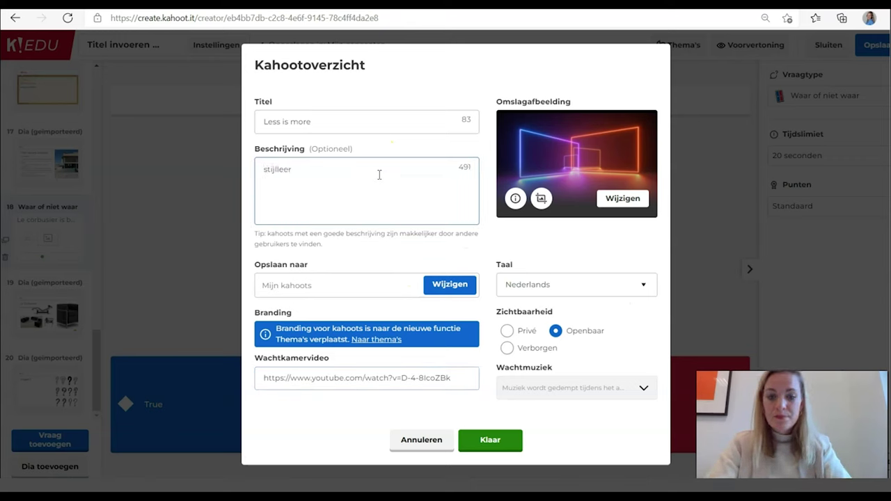
click(491, 441)
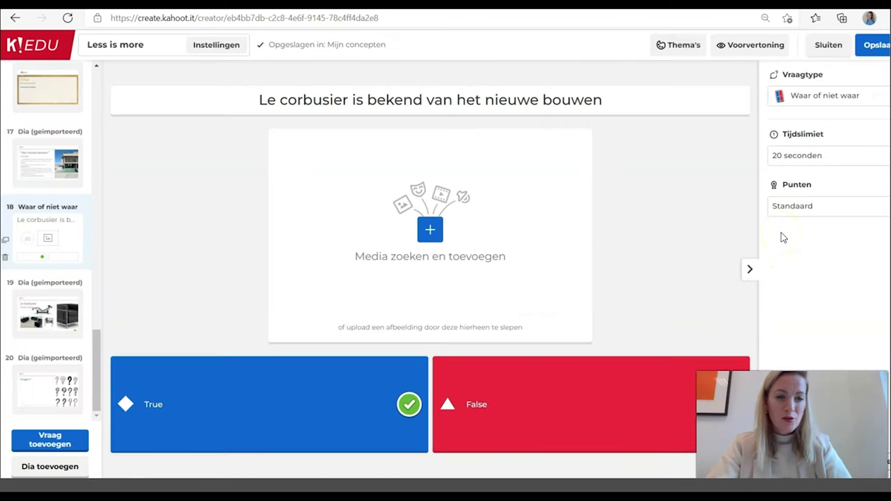
Try to save the kahoot and resolve the flagged question "Wat is modern?" by marking "Strak wit geen details" as a correct answer
click(878, 49)
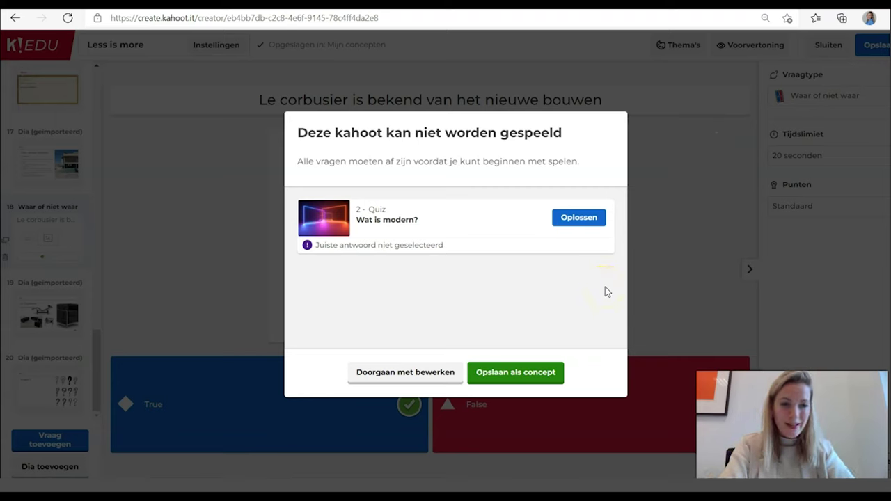
click(586, 219)
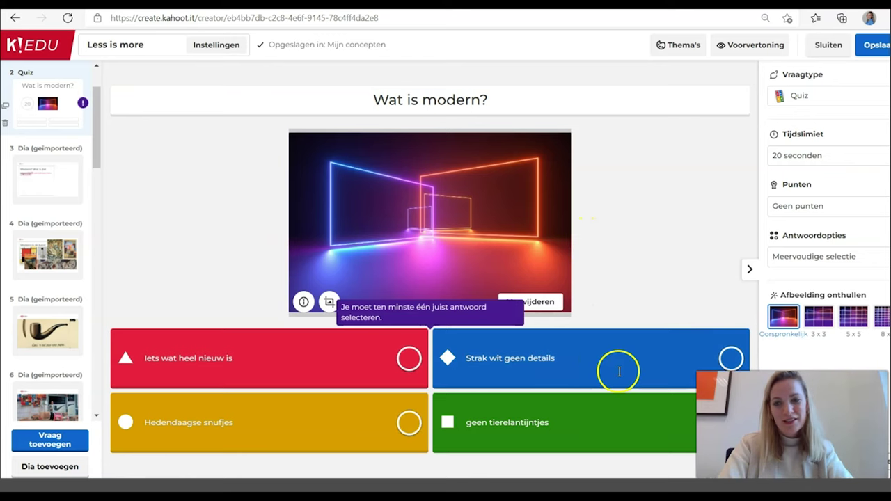
click(731, 358)
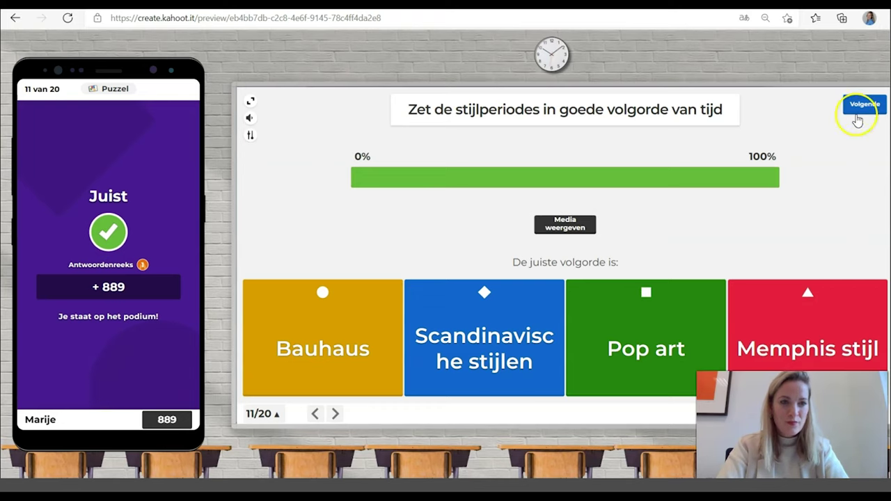
Advance the kahoot preview from the puzzle question's result to the Bauhaus slide
click(864, 108)
click(862, 119)
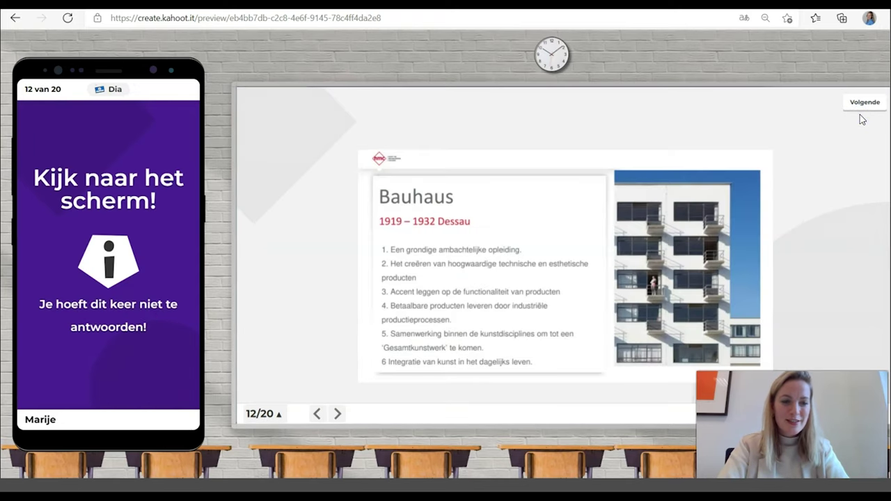